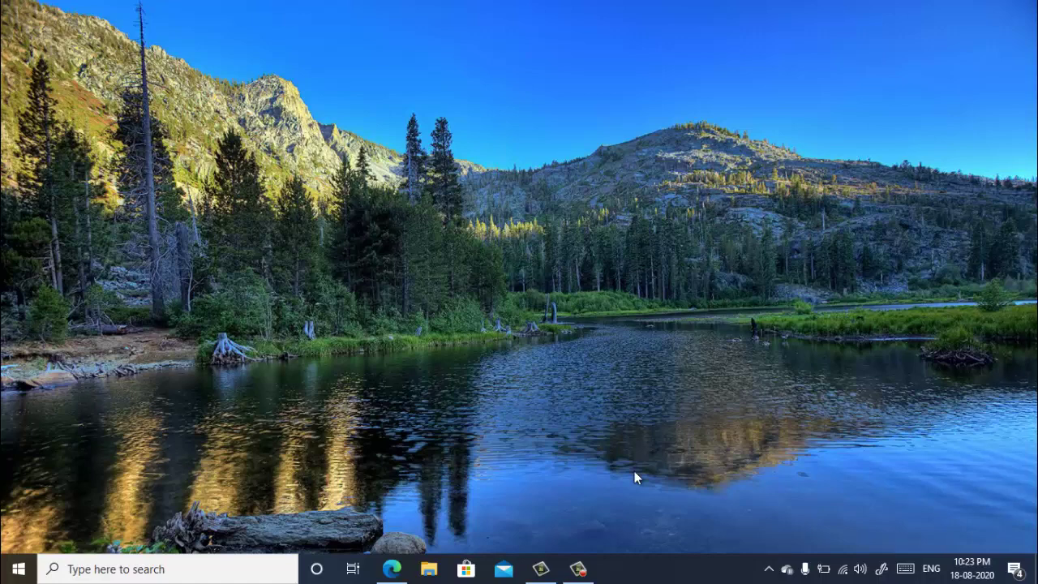
Step: Revisit the Kid Key Lock web page and its setup download link, then close the browser
left_click(578, 569)
left_click(560, 487)
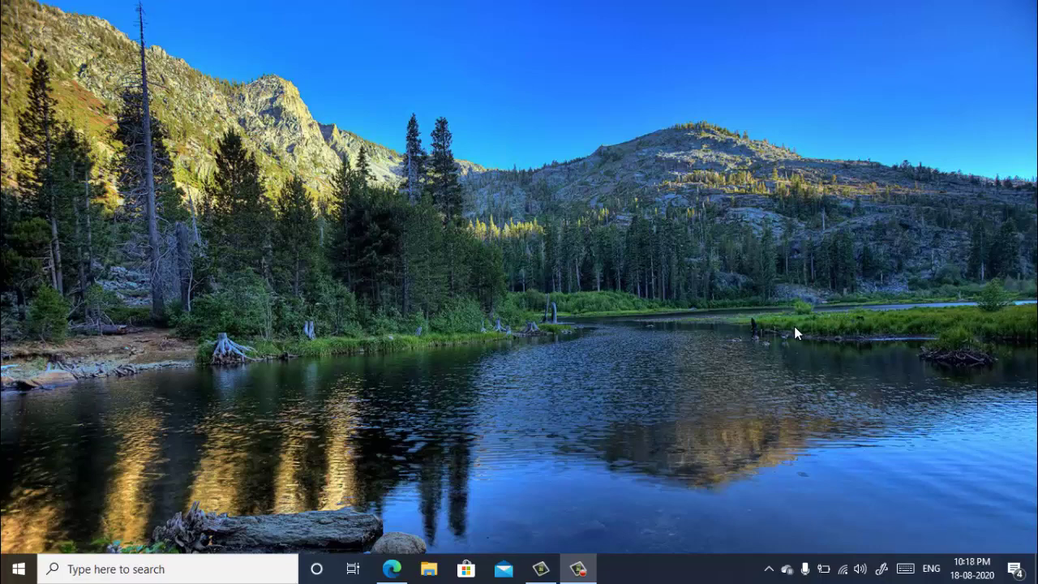
mouse_move(392, 569)
left_click(404, 570)
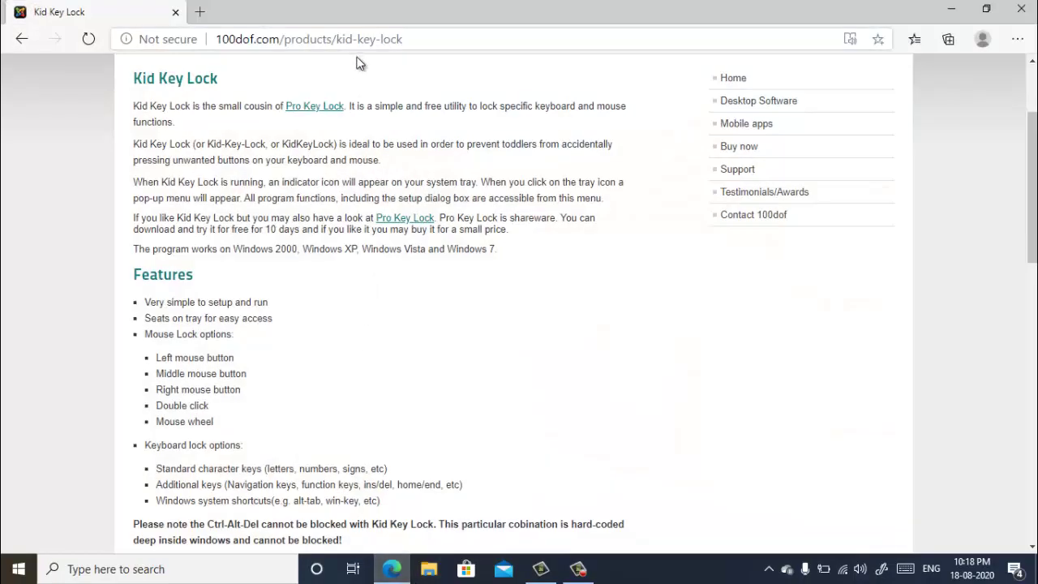
scroll(384, 87, "up", 2)
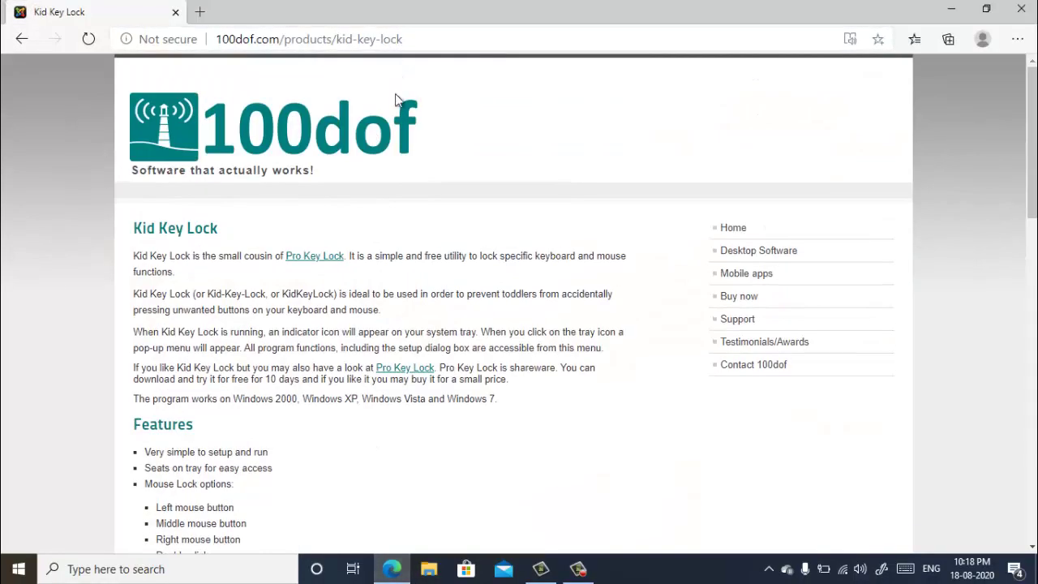
scroll(387, 122, "down", 5)
scroll(386, 149, "down", 4)
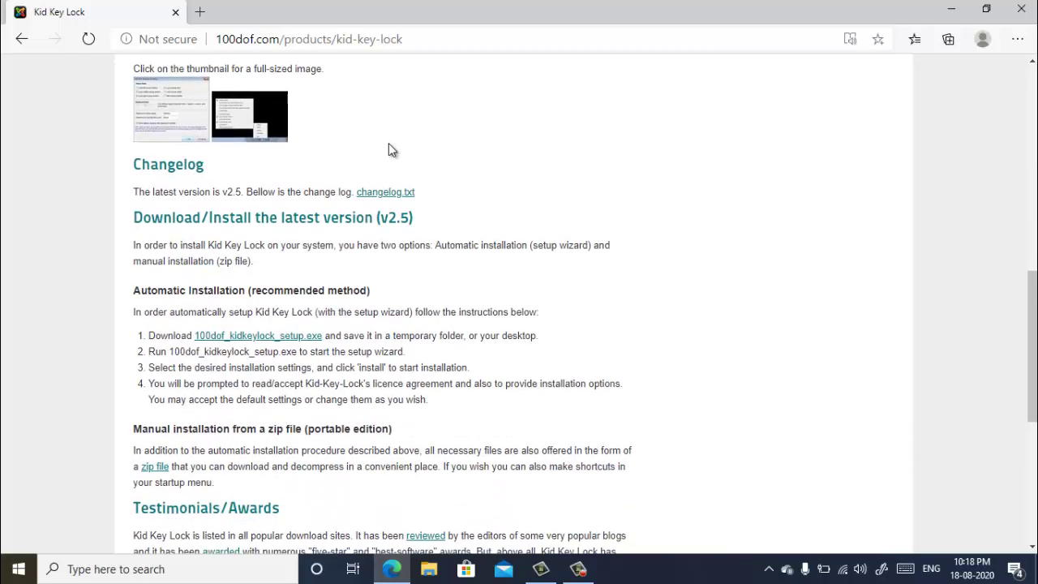
double_click(323, 335)
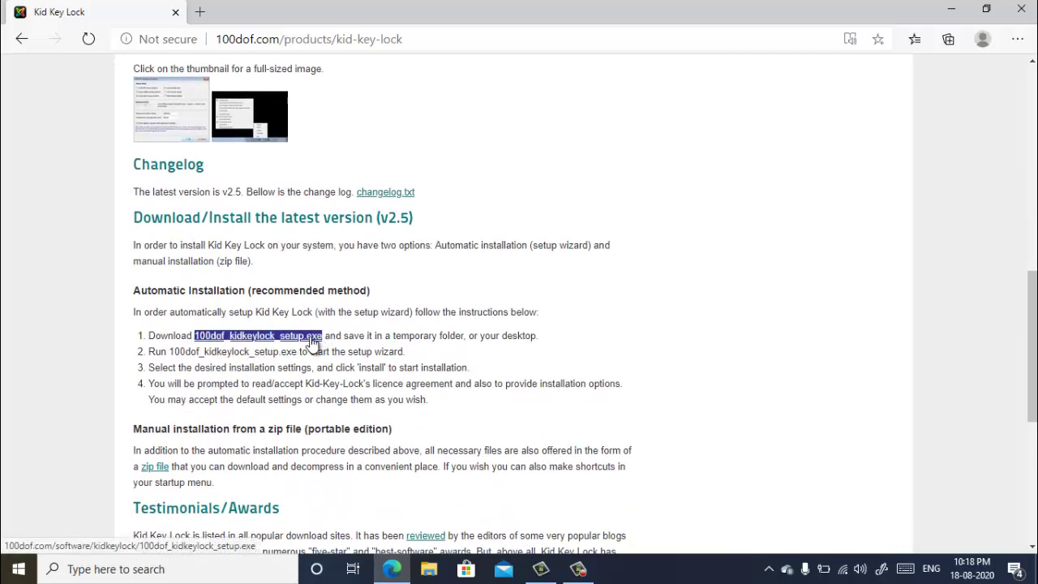
left_click(647, 339)
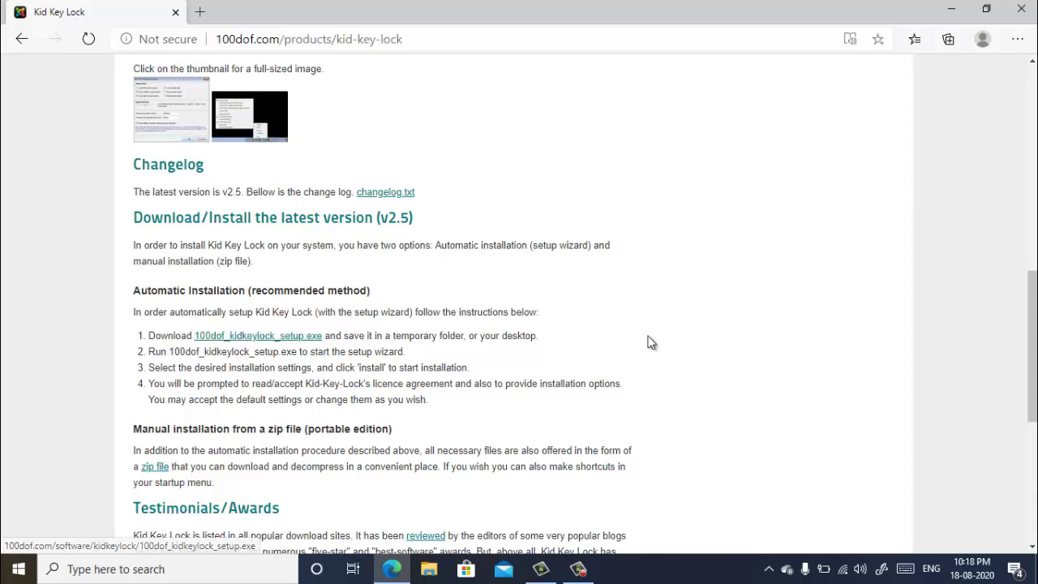
left_click(951, 9)
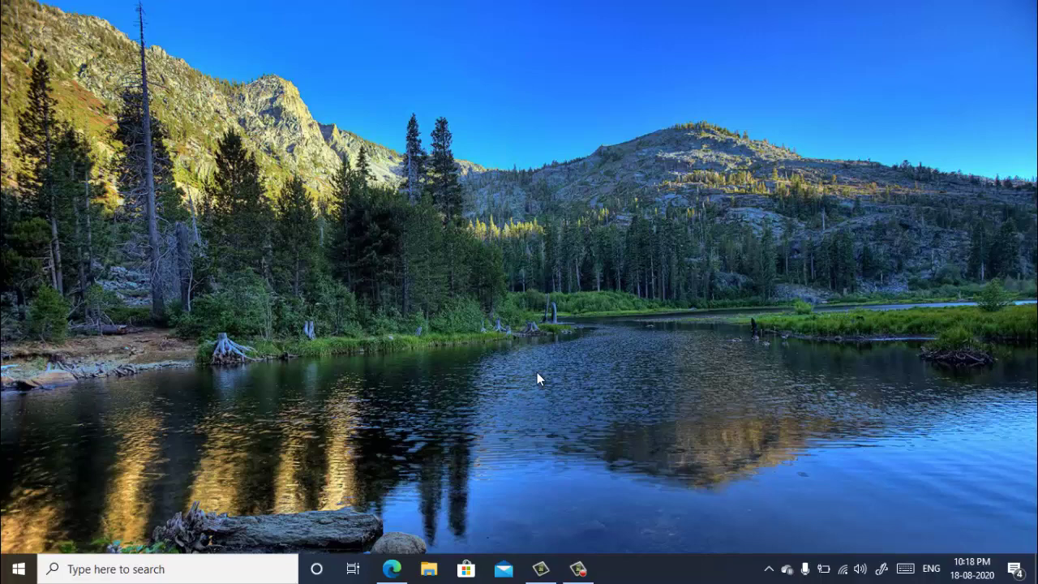
Step: Launch Kid Key Lock from the Start menu so its icon shows among hidden tray icons
left_click(5, 572)
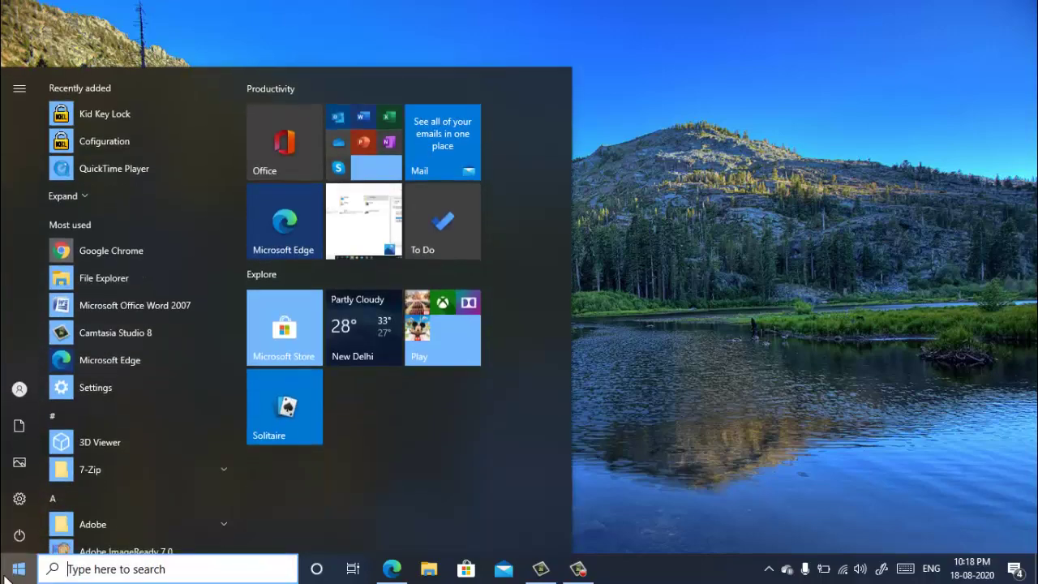
left_click(118, 116)
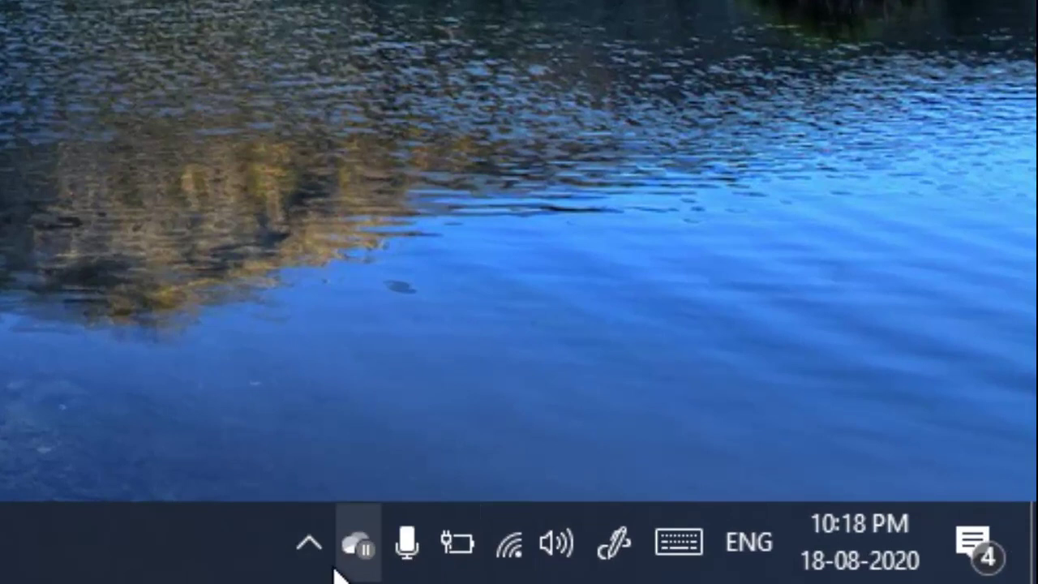
left_click(318, 553)
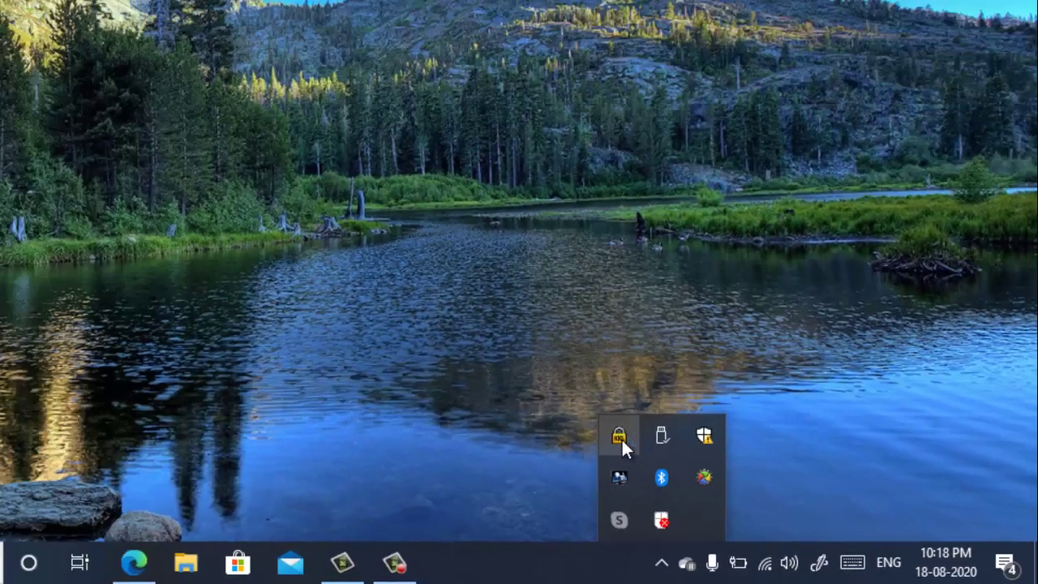
Step: Open Kid Key Lock setup, untick Lock right mouse button, and set keyboard locks to Lock all keys!
left_click(235, 306)
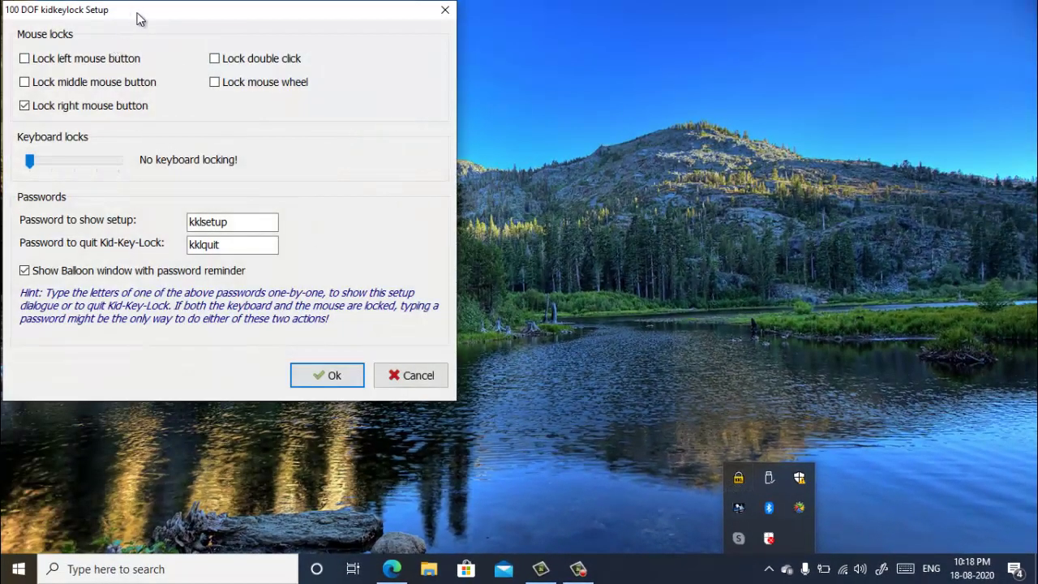
left_click_drag(137, 16, 378, 20)
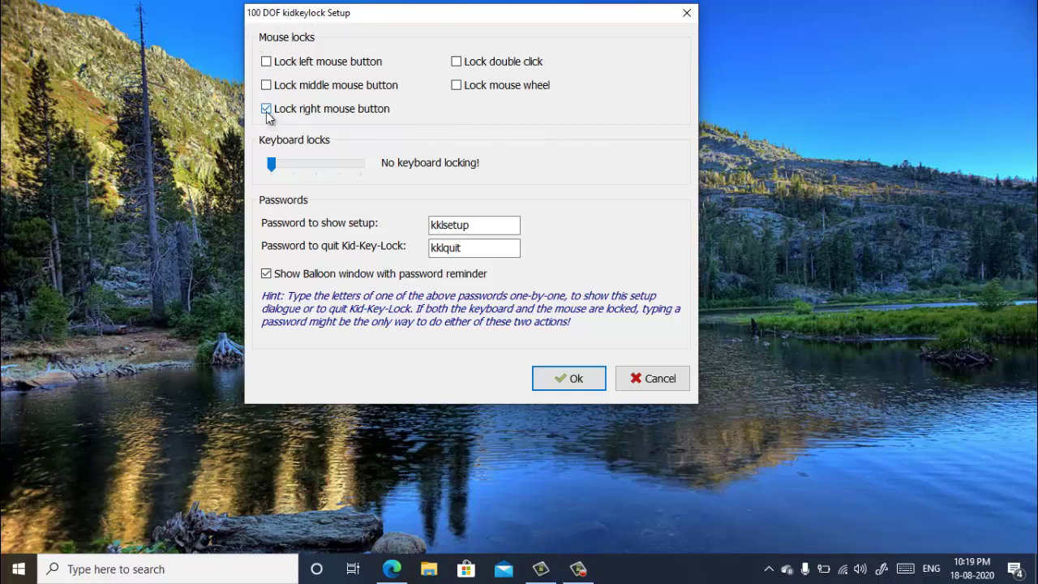
left_click(266, 109)
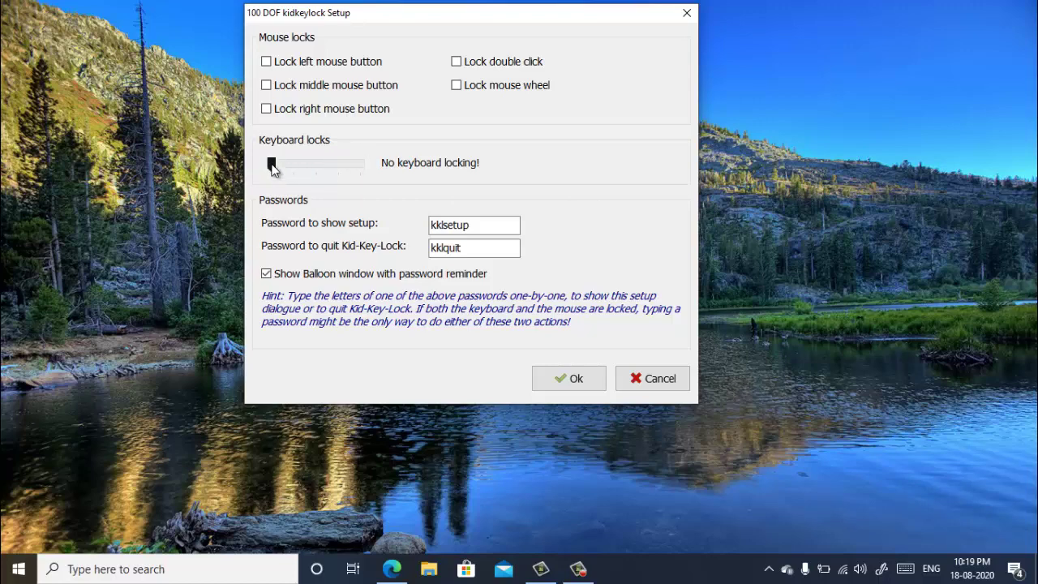
left_click_drag(276, 169, 294, 168)
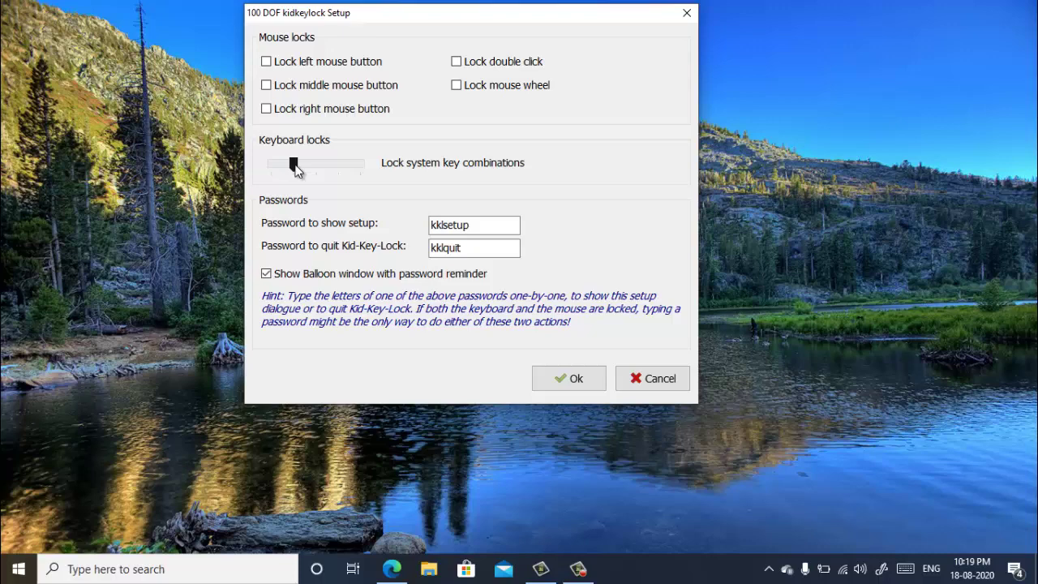
left_click_drag(296, 168, 373, 177)
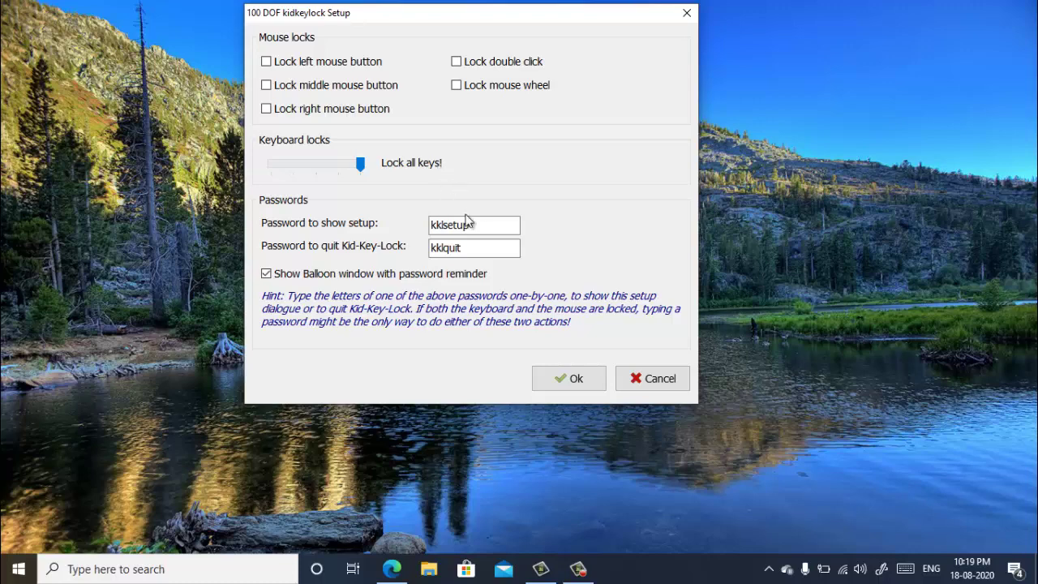
left_click_drag(483, 227, 424, 232)
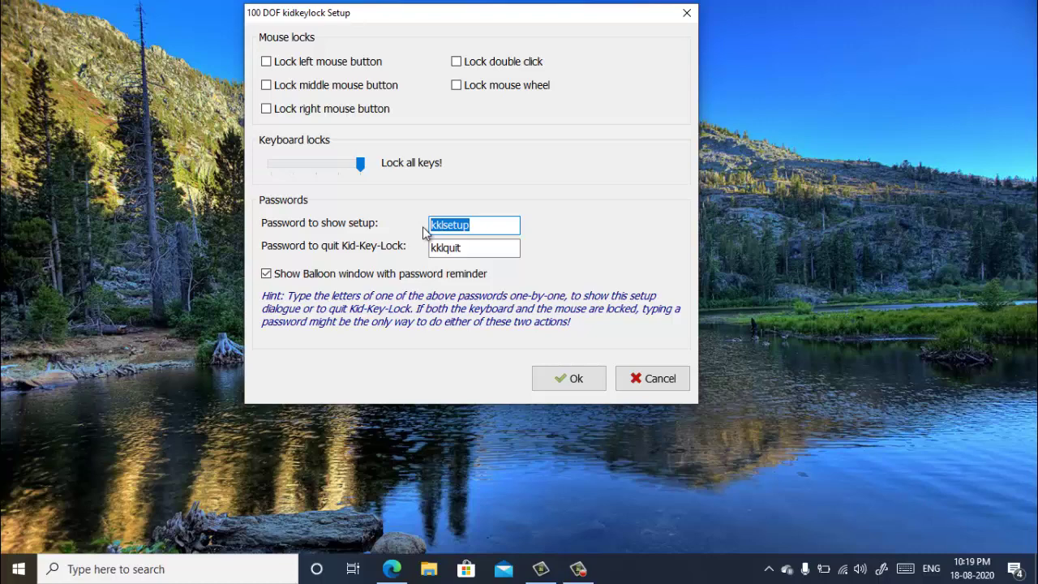
key("BackSpace")
double_click(429, 248)
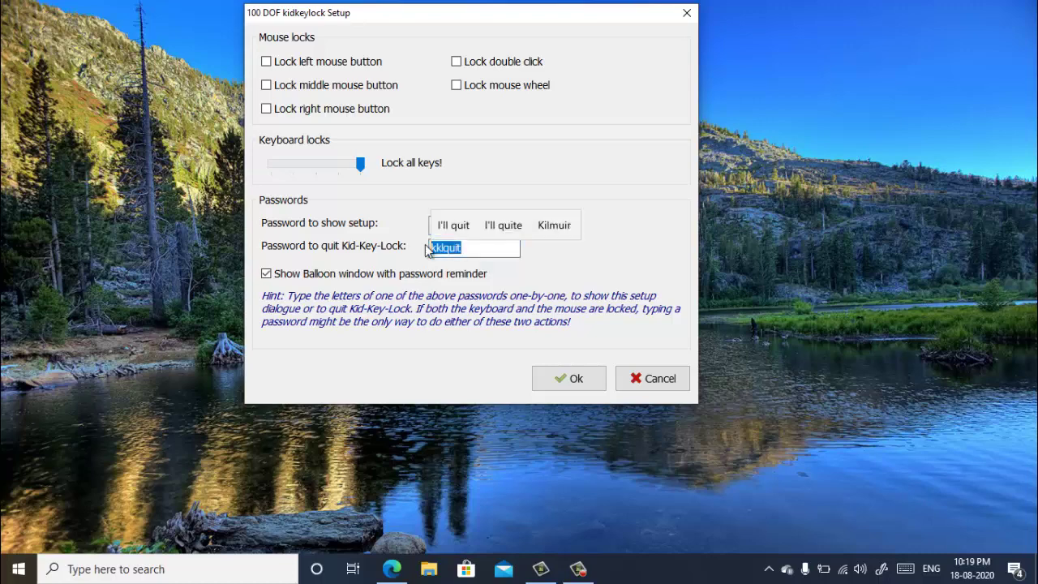
key("BackSpace")
left_click(446, 224)
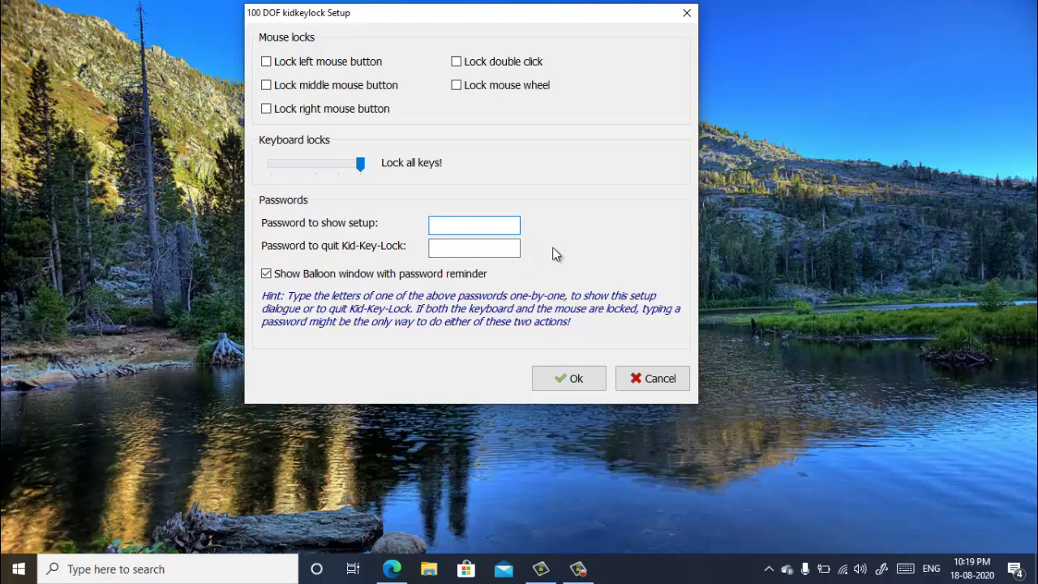
left_click(461, 253)
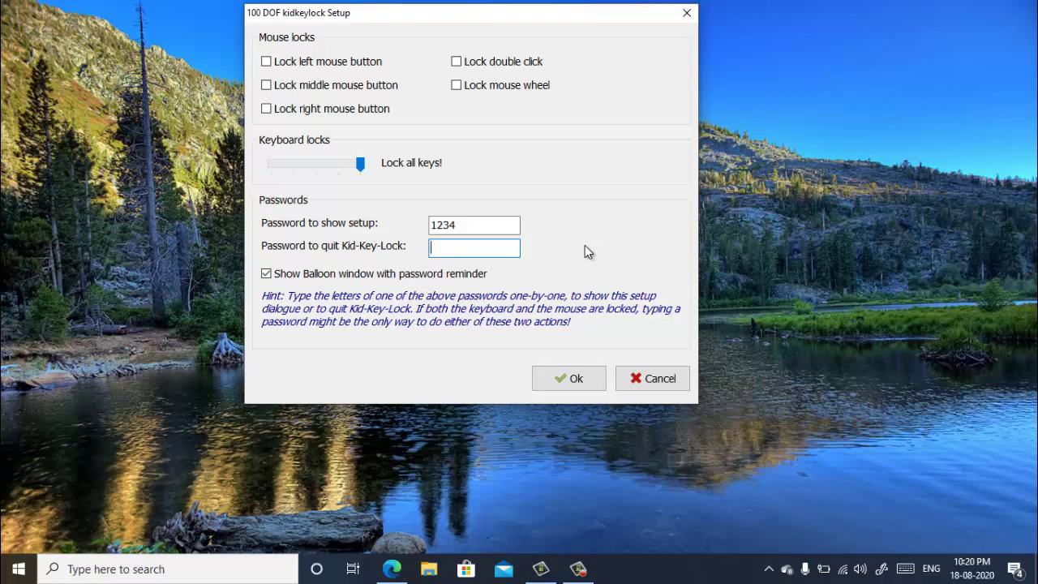
left_click(571, 381)
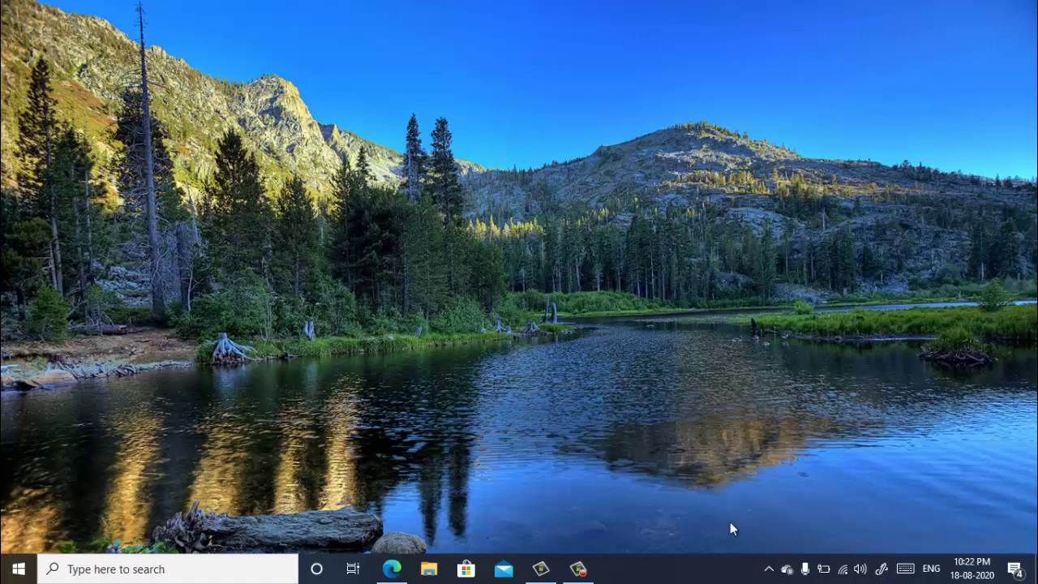
Step: Reopen Kid Key Lock setup from the tray and set keyboard locks to No keyboard locking!, then apply
left_click(769, 571)
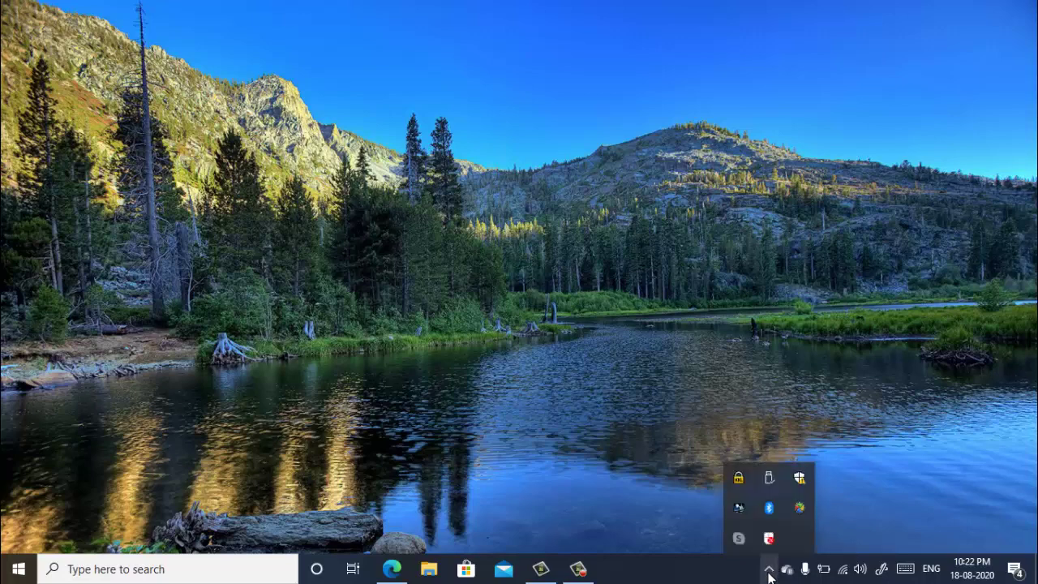
left_click(738, 481)
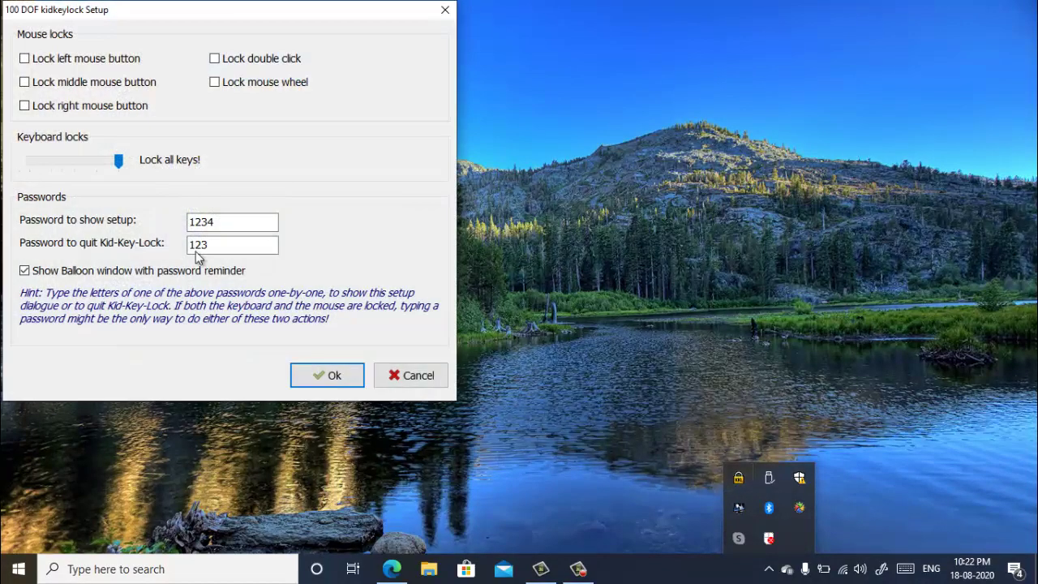
left_click(119, 164)
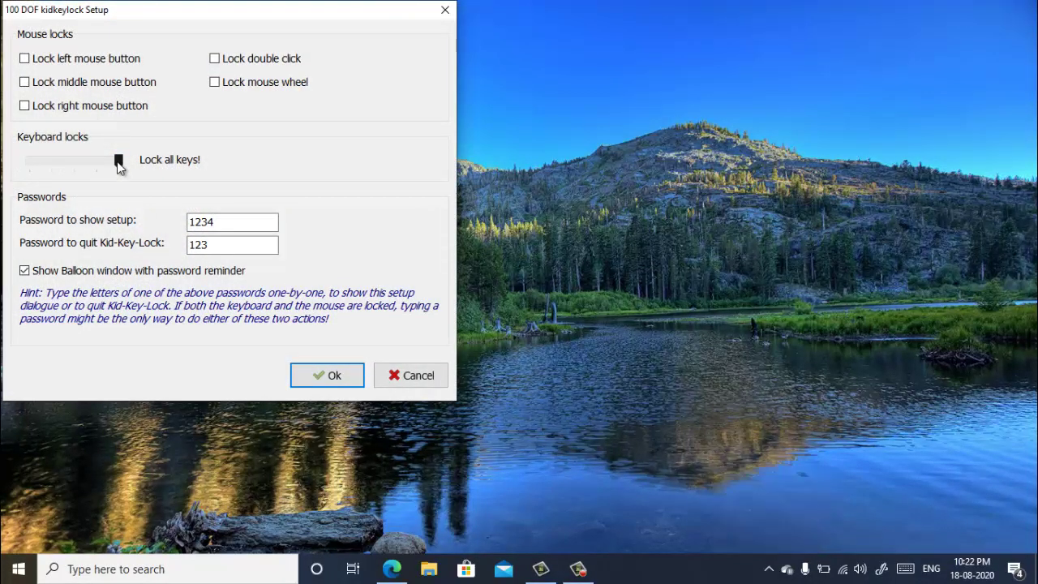
left_click_drag(118, 162, 29, 162)
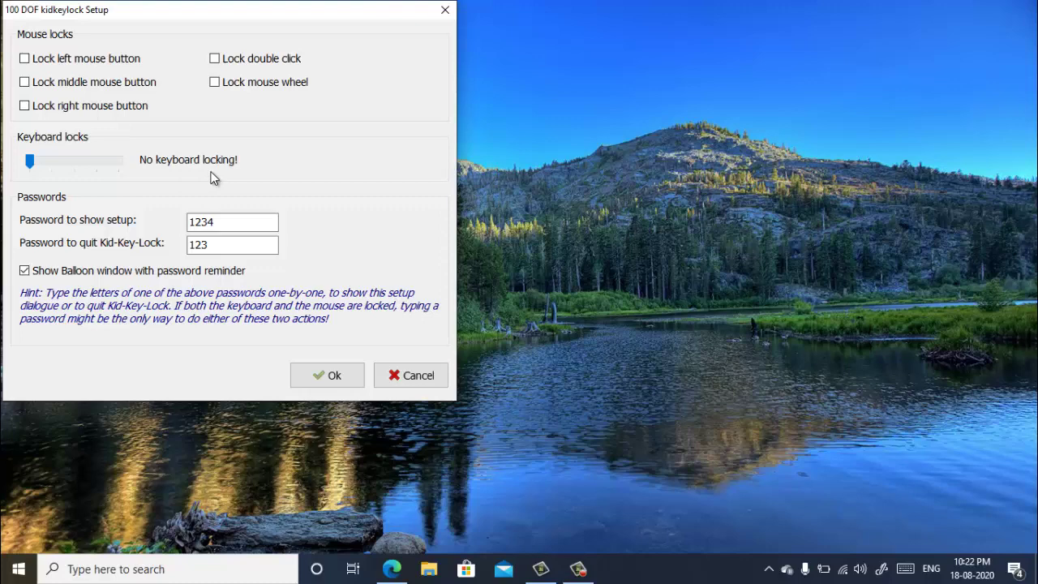
left_click(334, 380)
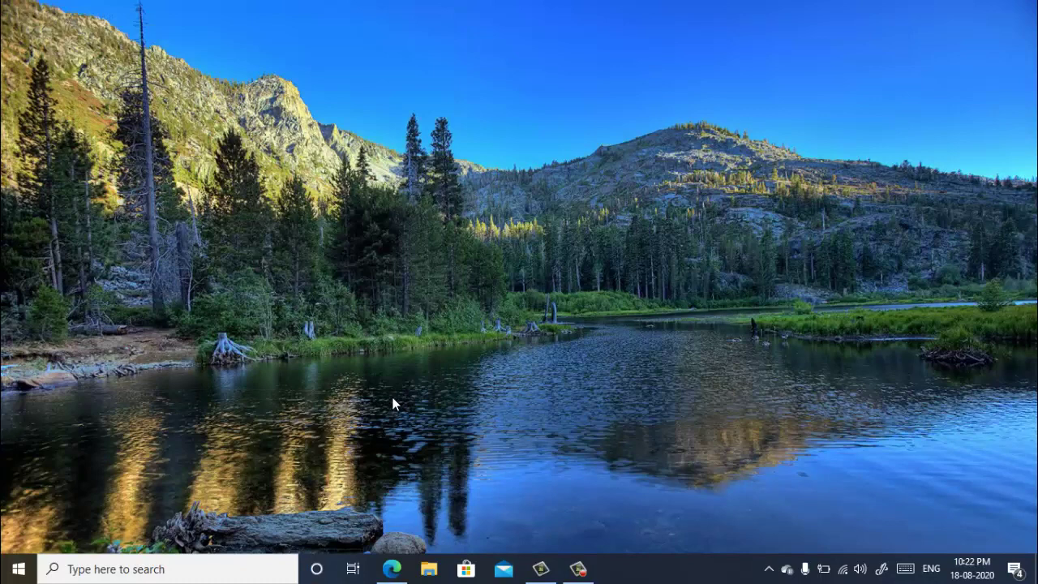
key("super")
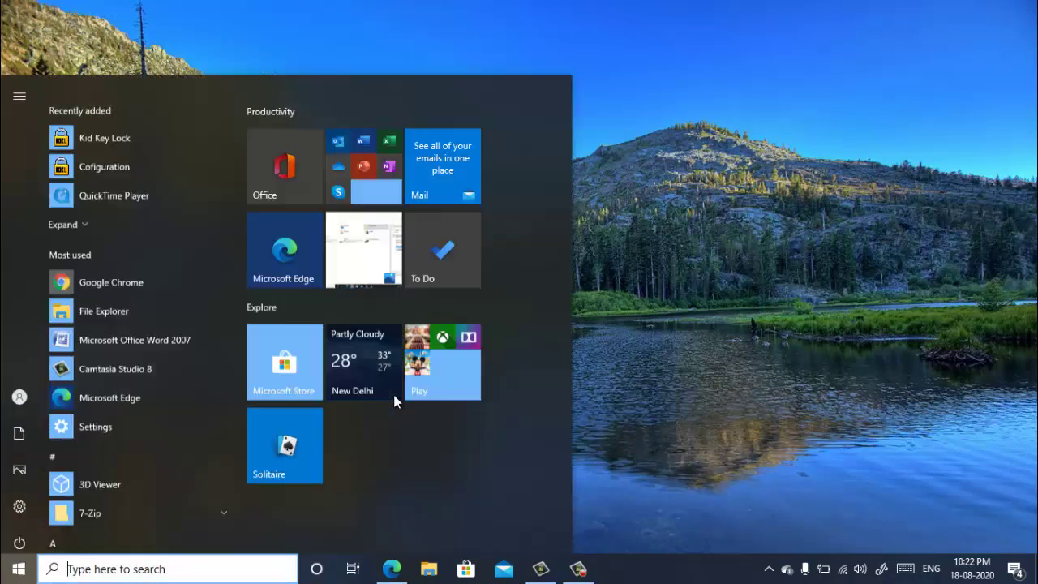
key("super")
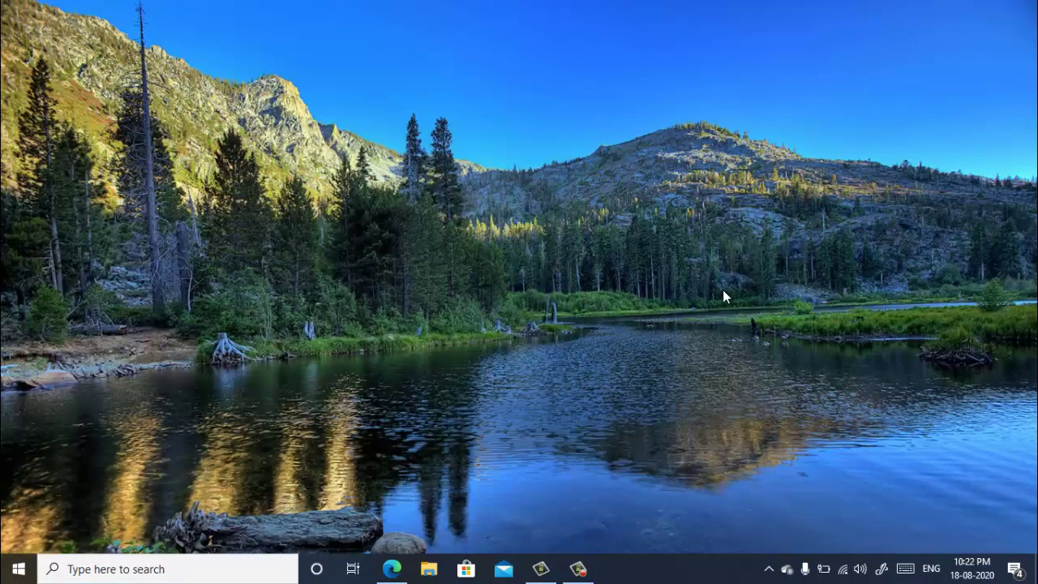